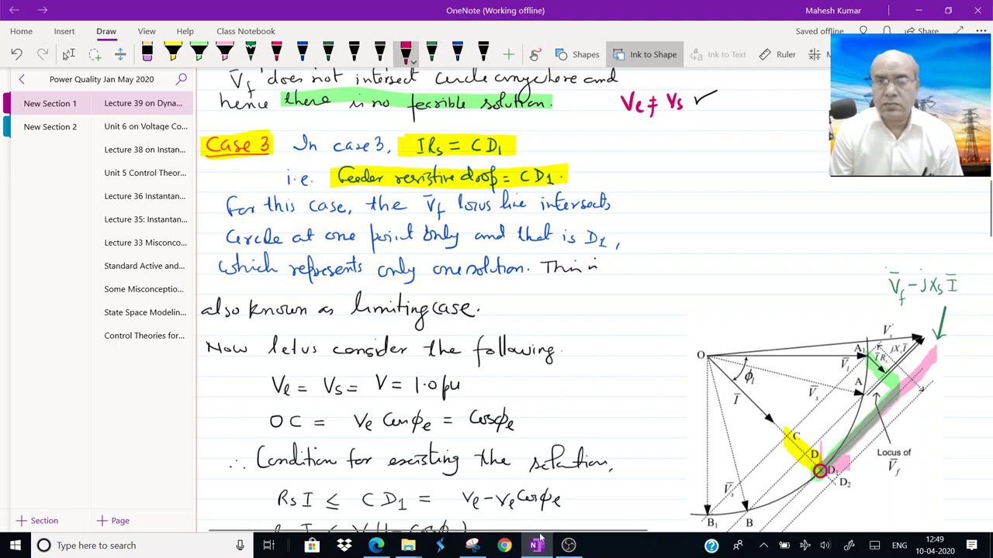
- Ink a red tick beside the pink line in the DVR figure, then scroll down to the Rs examples
{"action": "mouse_move", "coordinate": [921, 361]}
{"action": "left_mouse_down"}
{"action": "mouse_move", "coordinate": [926, 371]}
{"action": "mouse_move", "coordinate": [942, 359]}
{"action": "left_mouse_up"}
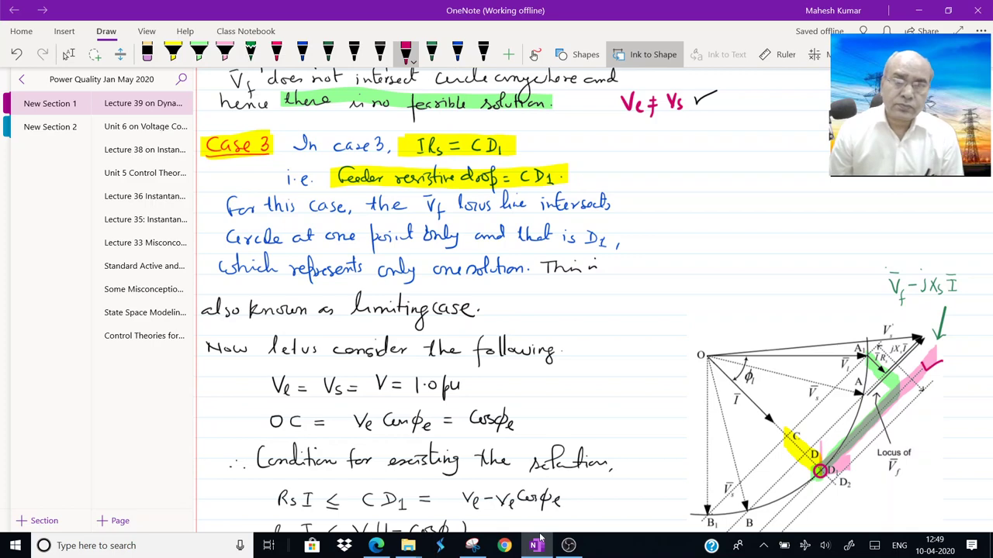
{"action": "scroll", "coordinate": [512, 310], "scroll_direction": "down", "scroll_amount": 5}
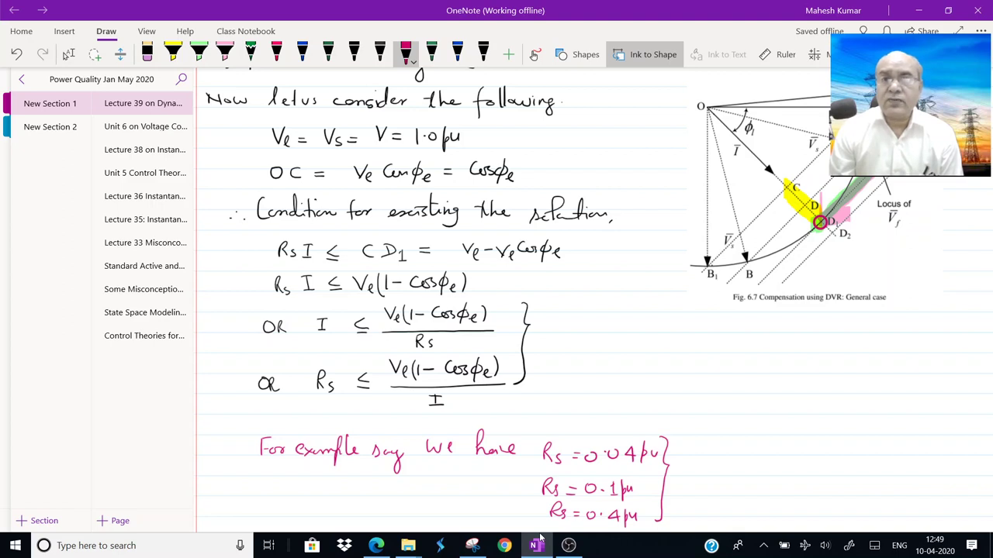
- Write Rs = 0.4pu in magenta to complete the bracketed example list, then switch to OBS Studio
{"action": "mouse_move", "coordinate": [707, 340]}
{"action": "left_mouse_down"}
{"action": "mouse_move", "coordinate": [706, 352]}
{"action": "mouse_move", "coordinate": [710, 341]}
{"action": "mouse_move", "coordinate": [724, 355]}
{"action": "mouse_move", "coordinate": [792, 355]}
{"action": "left_mouse_up"}
{"action": "left_click", "coordinate": [569, 545]}
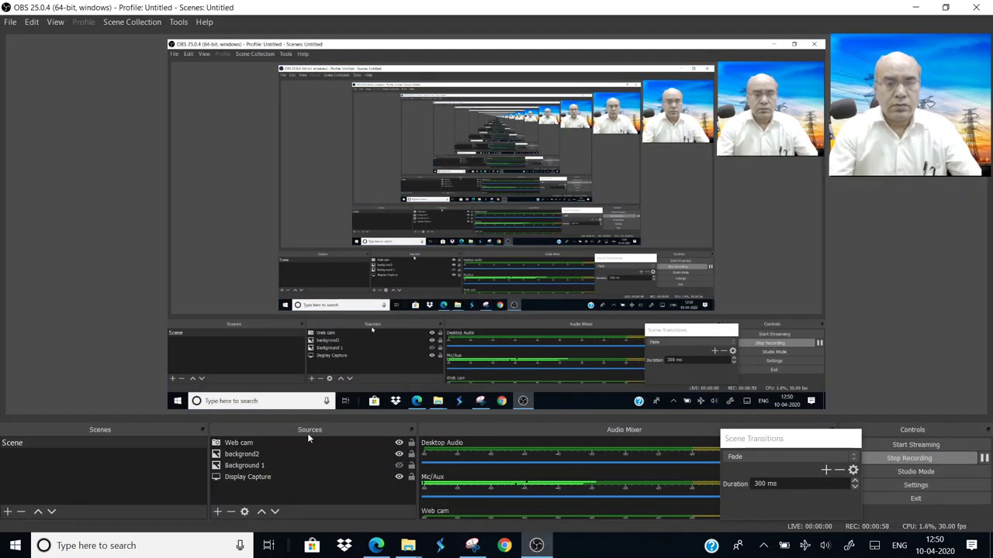
- Reopen OneNote for Windows 10 by searching 'one' from the taskbar
{"action": "left_click", "coordinate": [92, 549]}
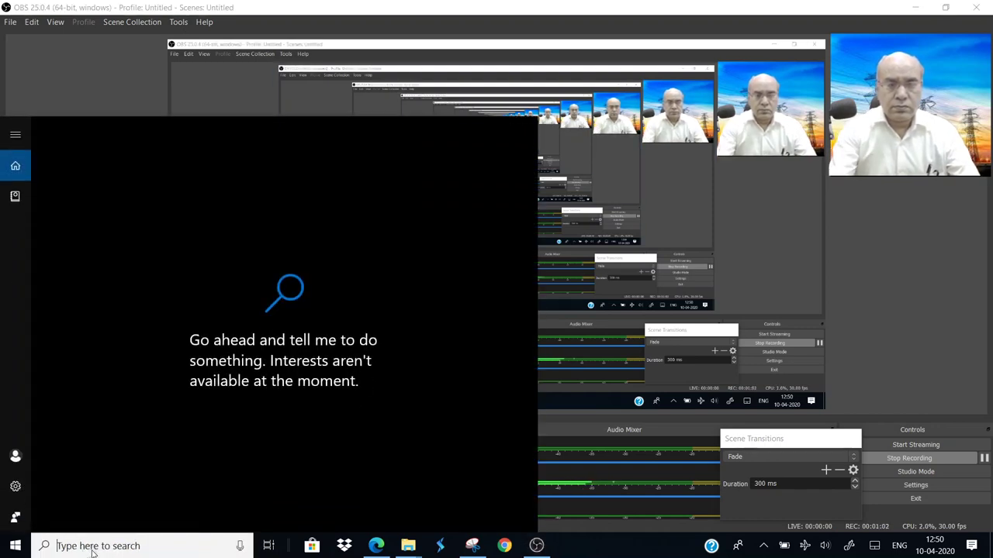
{"action": "type", "text": "one"}
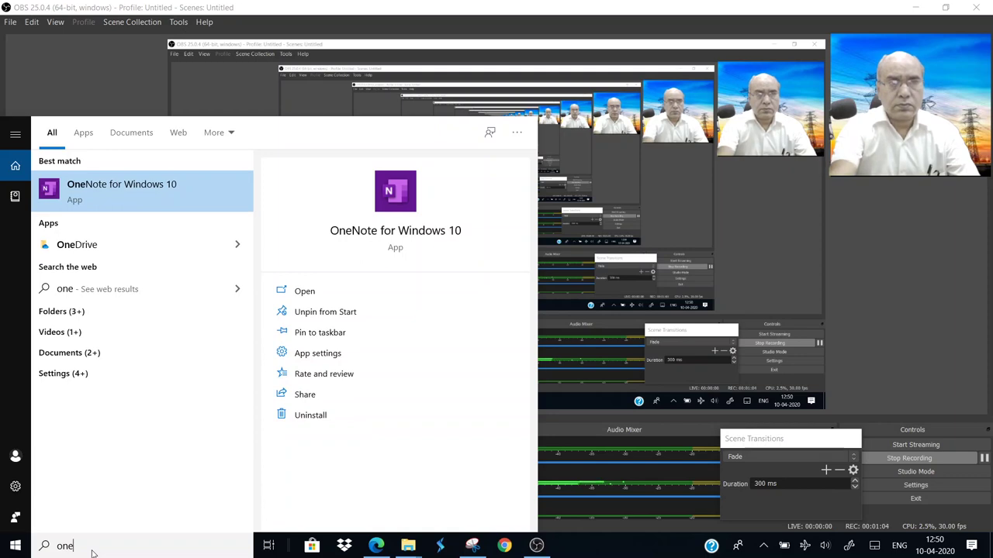
{"action": "key", "text": "Return"}
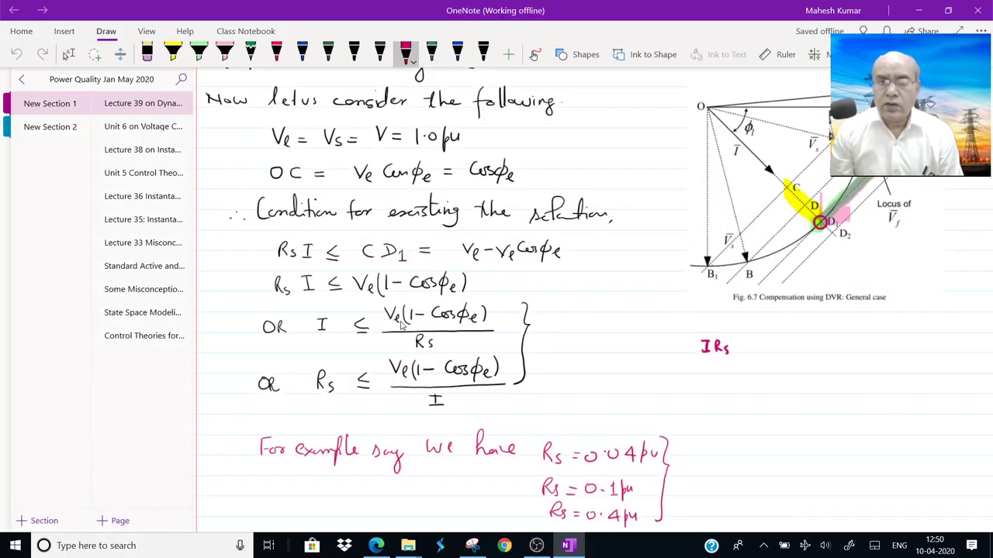
- Handwrite IRs < CD1, IRs > CD1 and IRs = CD1 on three lines, grouped by a pink brace
{"action": "left_click", "coordinate": [704, 365]}
{"action": "mouse_move", "coordinate": [742, 350]}
{"action": "left_mouse_down"}
{"action": "mouse_move", "coordinate": [749, 338]}
{"action": "mouse_move", "coordinate": [753, 353]}
{"action": "mouse_move", "coordinate": [767, 350]}
{"action": "left_mouse_up"}
{"action": "mouse_move", "coordinate": [776, 337]}
{"action": "left_mouse_down"}
{"action": "mouse_move", "coordinate": [778, 348]}
{"action": "mouse_move", "coordinate": [784, 342]}
{"action": "mouse_move", "coordinate": [774, 350]}
{"action": "left_mouse_up"}
{"action": "left_click_drag", "start_coordinate": [791, 342], "coordinate": [792, 351]}
{"action": "mouse_move", "coordinate": [703, 366]}
{"action": "left_mouse_down"}
{"action": "mouse_move", "coordinate": [704, 378]}
{"action": "mouse_move", "coordinate": [710, 365]}
{"action": "mouse_move", "coordinate": [717, 378]}
{"action": "left_mouse_up"}
{"action": "mouse_move", "coordinate": [712, 366]}
{"action": "left_mouse_down"}
{"action": "mouse_move", "coordinate": [724, 380]}
{"action": "mouse_move", "coordinate": [754, 370]}
{"action": "mouse_move", "coordinate": [746, 379]}
{"action": "left_mouse_up"}
{"action": "mouse_move", "coordinate": [770, 362]}
{"action": "left_mouse_down"}
{"action": "mouse_move", "coordinate": [768, 372]}
{"action": "mouse_move", "coordinate": [783, 375]}
{"action": "left_mouse_up"}
{"action": "left_click_drag", "start_coordinate": [796, 366], "coordinate": [797, 375]}
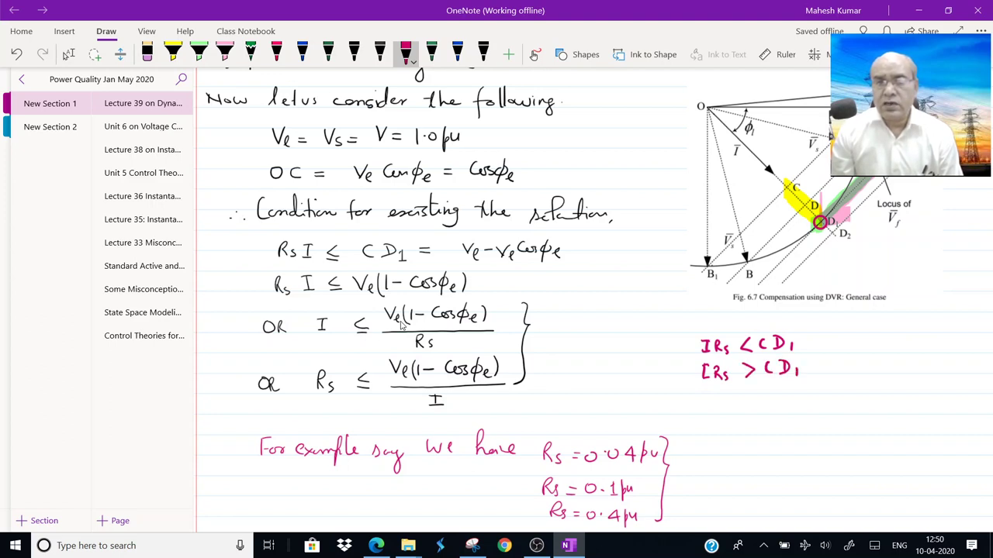
{"action": "mouse_move", "coordinate": [706, 393]}
{"action": "left_mouse_down"}
{"action": "mouse_move", "coordinate": [708, 395]}
{"action": "mouse_move", "coordinate": [704, 405]}
{"action": "mouse_move", "coordinate": [757, 402]}
{"action": "left_mouse_up"}
{"action": "mouse_move", "coordinate": [773, 392]}
{"action": "left_mouse_down"}
{"action": "mouse_move", "coordinate": [771, 404]}
{"action": "mouse_move", "coordinate": [796, 405]}
{"action": "left_mouse_up"}
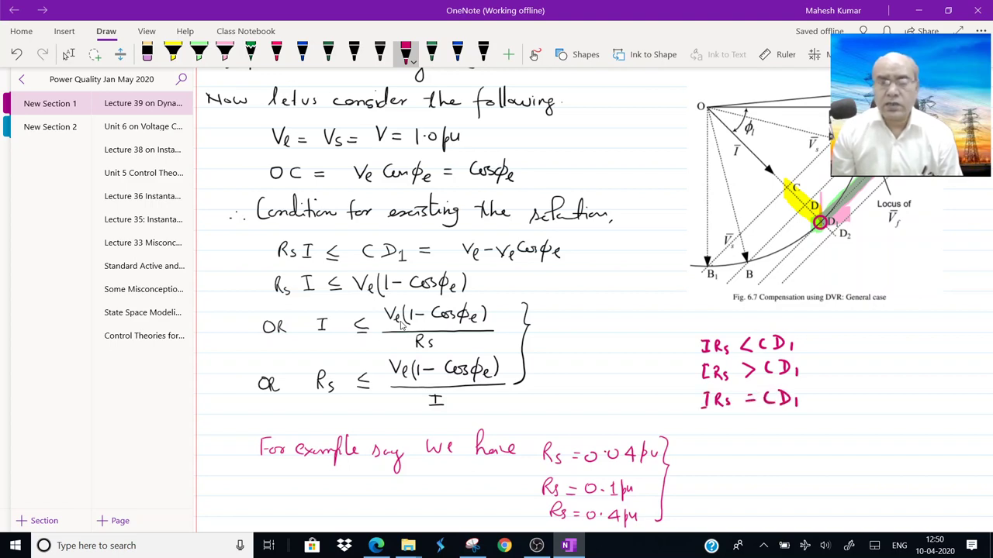
{"action": "mouse_move", "coordinate": [683, 327]}
{"action": "left_mouse_down"}
{"action": "mouse_move", "coordinate": [674, 407]}
{"action": "mouse_move", "coordinate": [686, 408]}
{"action": "left_mouse_up"}
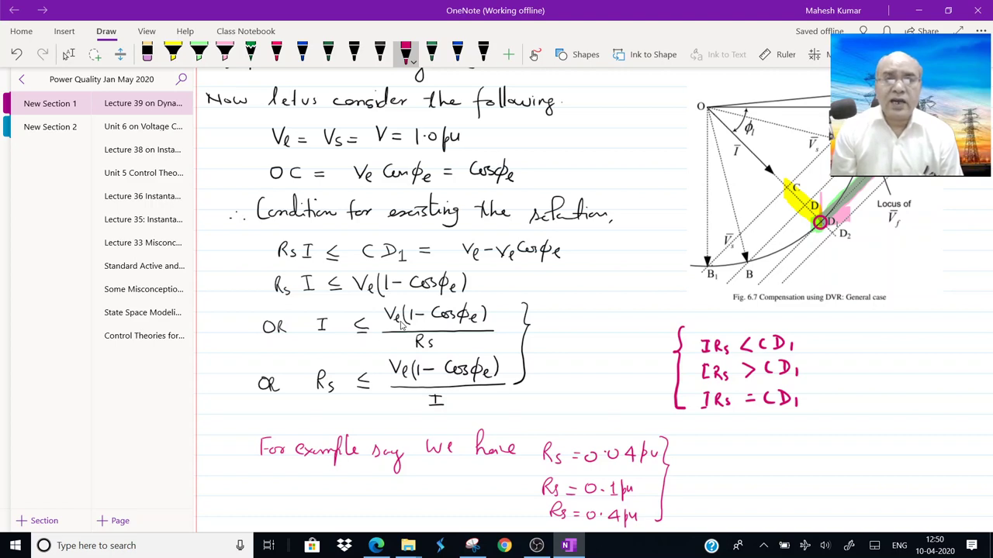
- Highlight the Rs I ≤ CD1 condition and the OI current line of the figure in light pink
{"action": "left_click", "coordinate": [224, 54]}
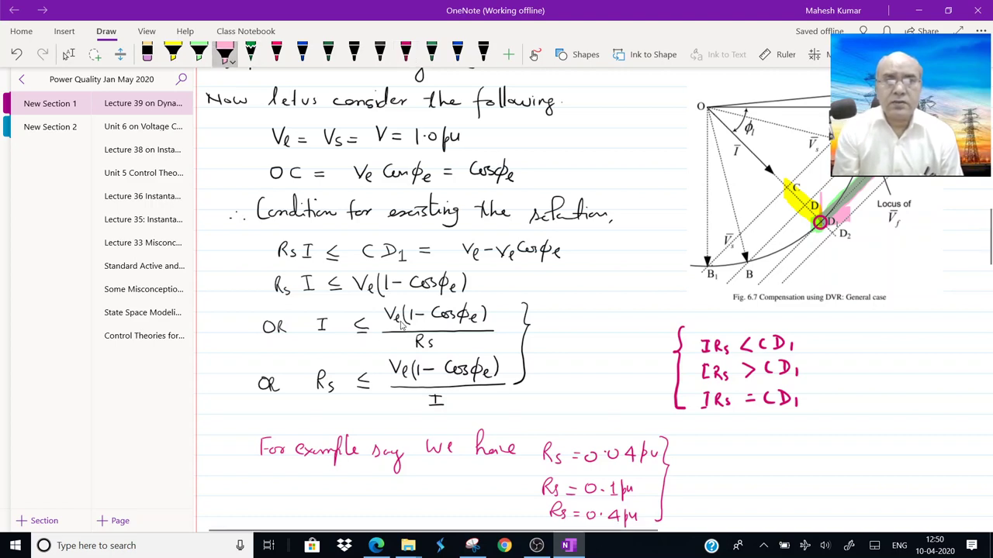
{"action": "left_click_drag", "start_coordinate": [273, 251], "coordinate": [565, 250]}
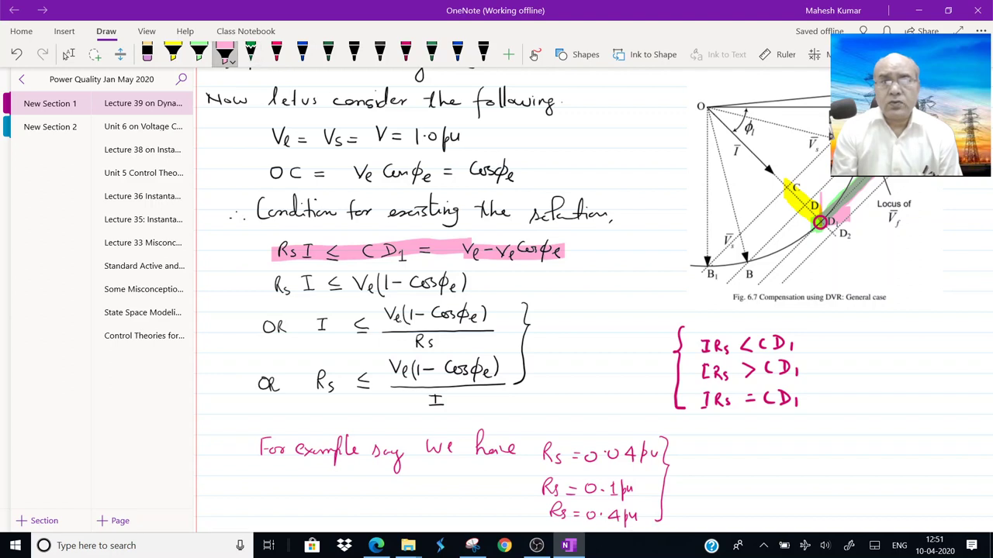
{"action": "left_click", "coordinate": [225, 53]}
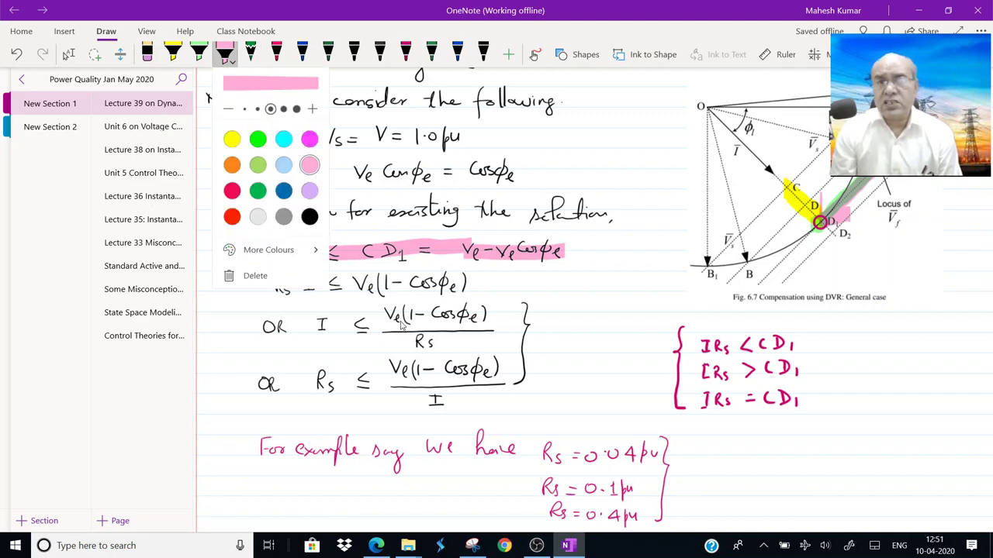
{"action": "left_click_drag", "start_coordinate": [707, 107], "coordinate": [787, 191]}
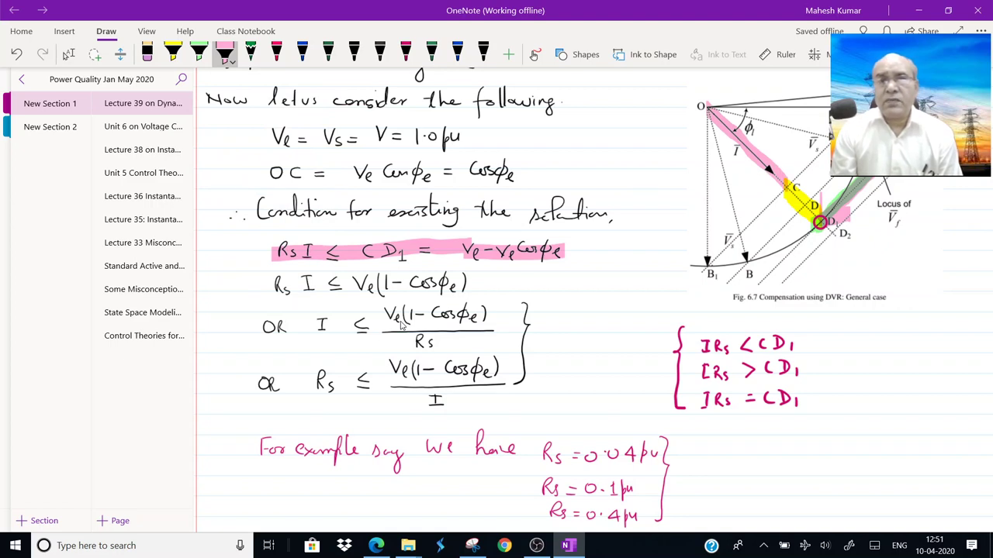
- With the dark-blue pen, draw a curved arrow from φ1 to the current line and a stroke toward C
{"action": "left_click", "coordinate": [457, 52]}
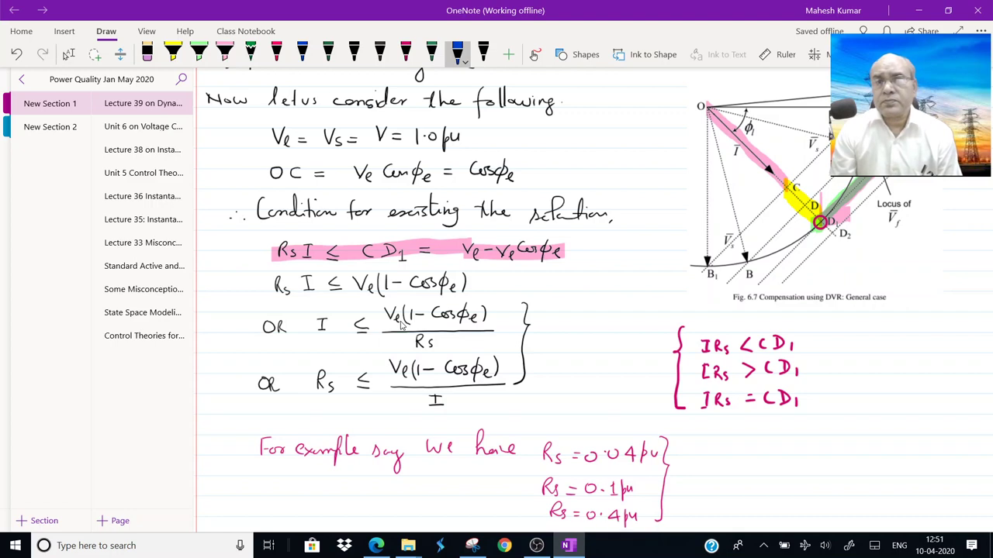
{"action": "left_click_drag", "start_coordinate": [789, 108], "coordinate": [770, 163]}
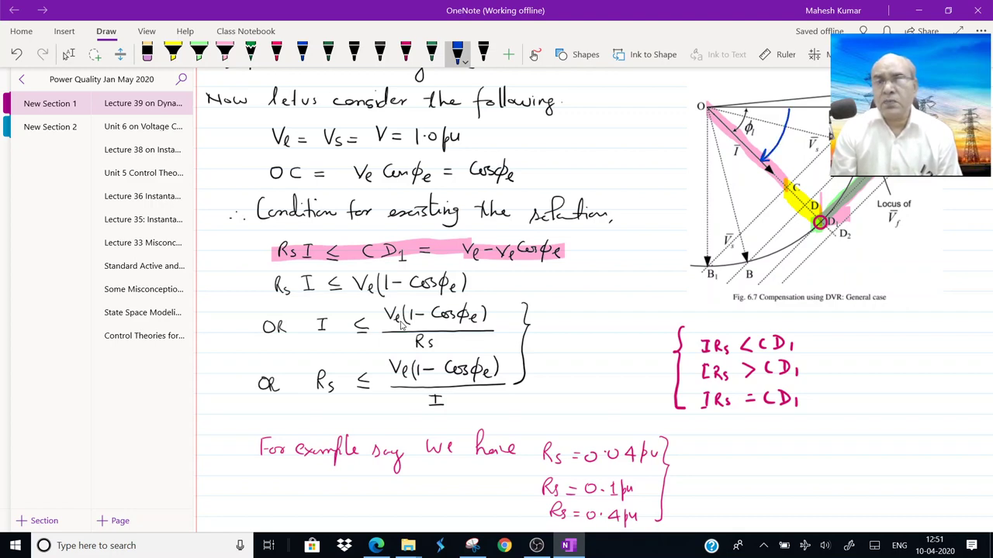
{"action": "left_click_drag", "start_coordinate": [828, 142], "coordinate": [791, 183]}
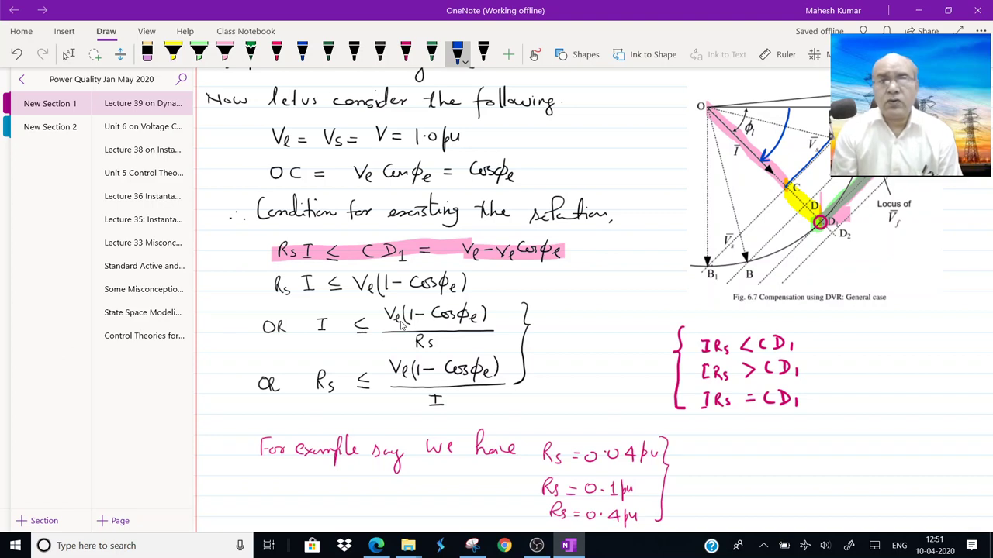
- Box the Ve − Ve cosφe term in blue, then return to the OneNote page from OBS
{"action": "mouse_move", "coordinate": [457, 239]}
{"action": "left_mouse_down"}
{"action": "mouse_move", "coordinate": [459, 267]}
{"action": "mouse_move", "coordinate": [551, 262]}
{"action": "left_mouse_up"}
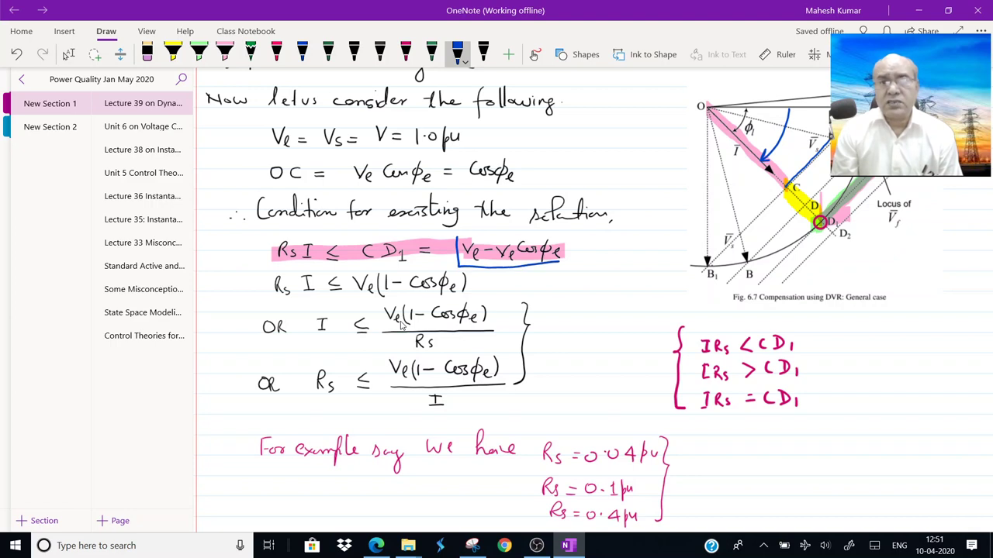
{"action": "mouse_move", "coordinate": [458, 235]}
{"action": "left_mouse_down"}
{"action": "mouse_move", "coordinate": [567, 230]}
{"action": "mouse_move", "coordinate": [574, 257]}
{"action": "mouse_move", "coordinate": [550, 265]}
{"action": "left_mouse_up"}
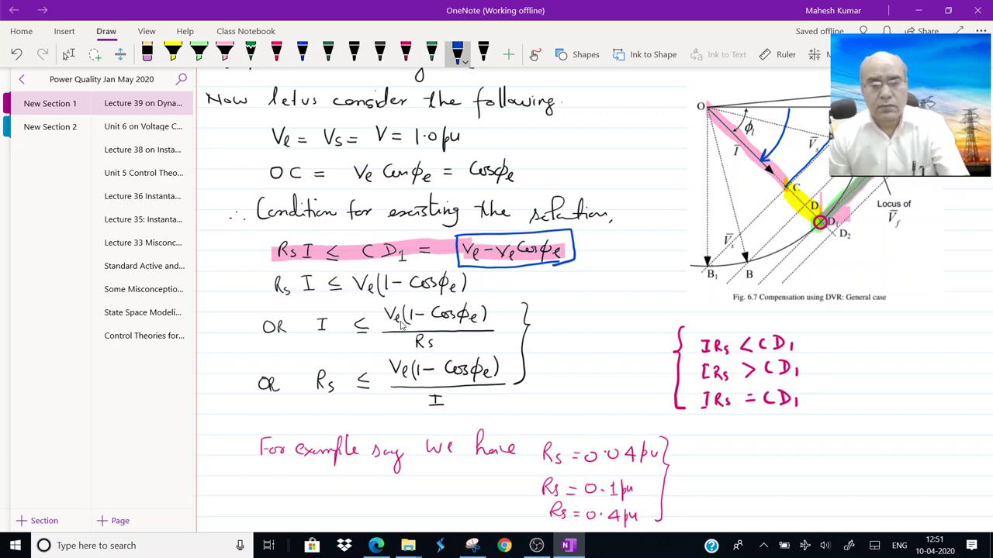
{"action": "key", "text": "alt+Tab"}
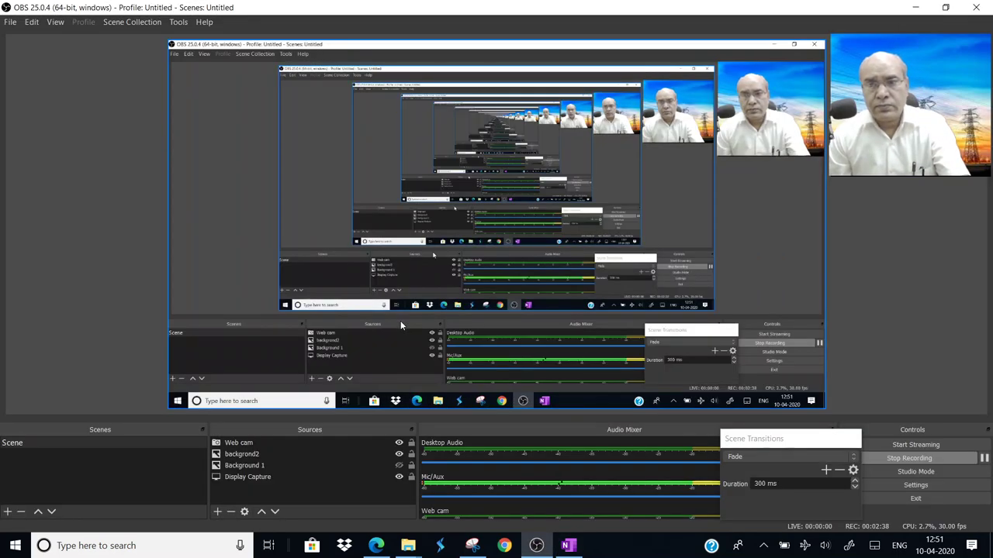
{"action": "key", "text": "alt+Tab"}
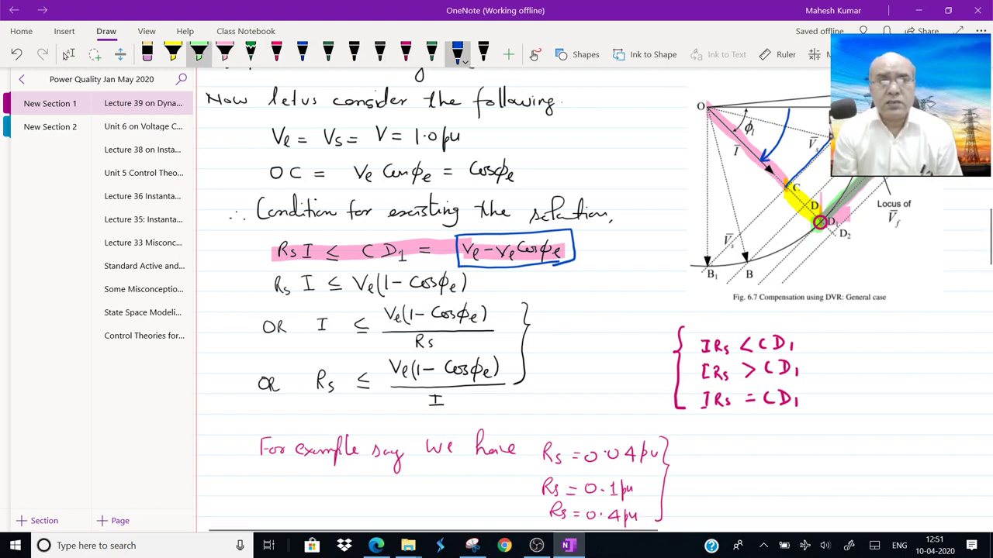
- Highlight the Rs I ≤ Ve(1−cosφe) and I ≤ Ve(1−cosφe)/Rs lines in green
{"action": "left_click", "coordinate": [198, 53]}
{"action": "left_click_drag", "start_coordinate": [270, 286], "coordinate": [475, 282]}
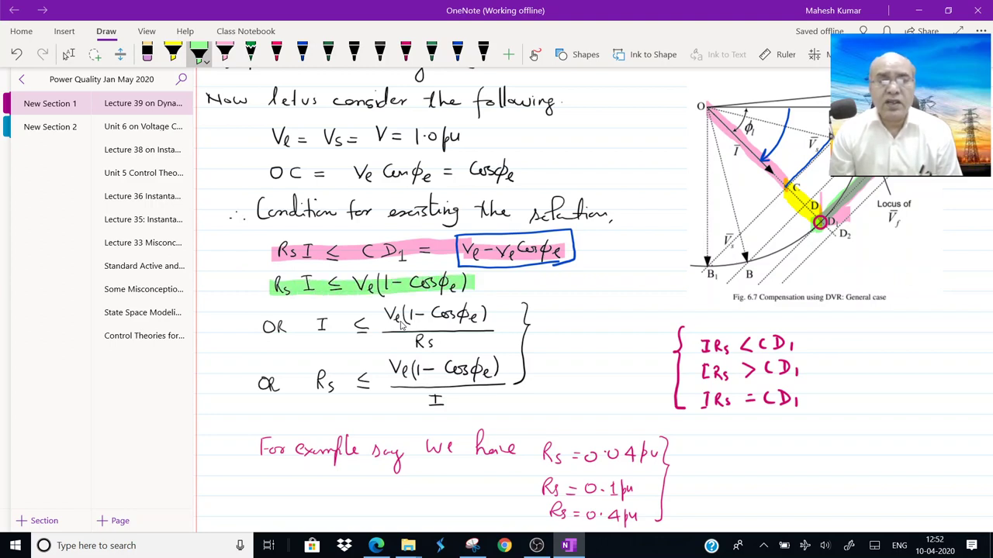
{"action": "left_click_drag", "start_coordinate": [307, 326], "coordinate": [511, 323]}
{"action": "left_click_drag", "start_coordinate": [366, 314], "coordinate": [488, 308]}
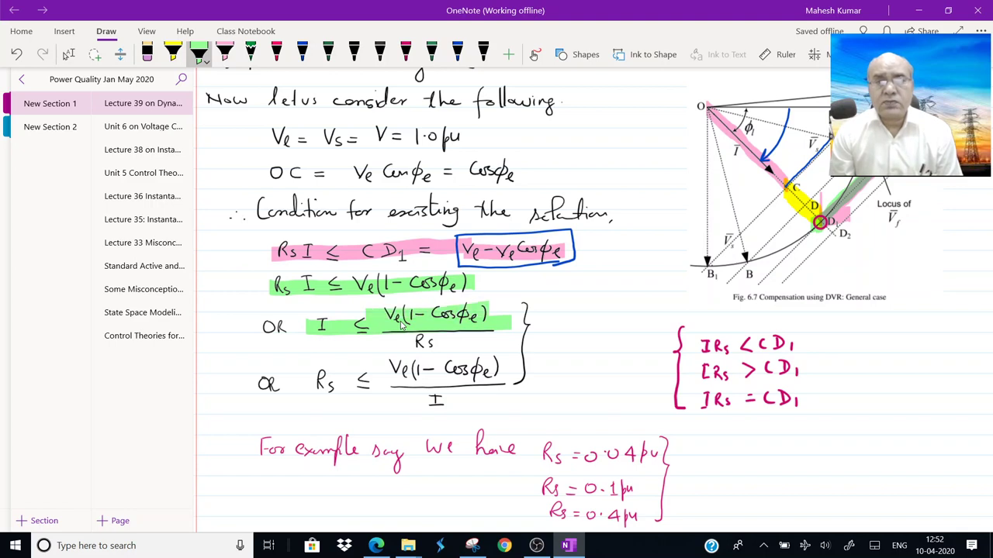
{"action": "left_click_drag", "start_coordinate": [400, 340], "coordinate": [444, 340]}
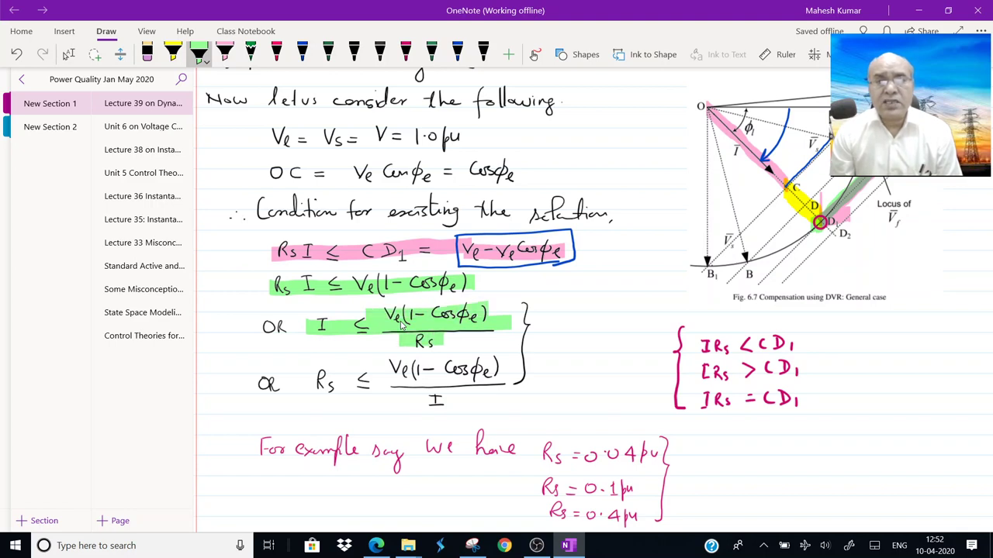
- Highlight the final Rs ≤ Ve(1−cosφe)/I inequality in yellow
{"action": "left_click", "coordinate": [173, 53]}
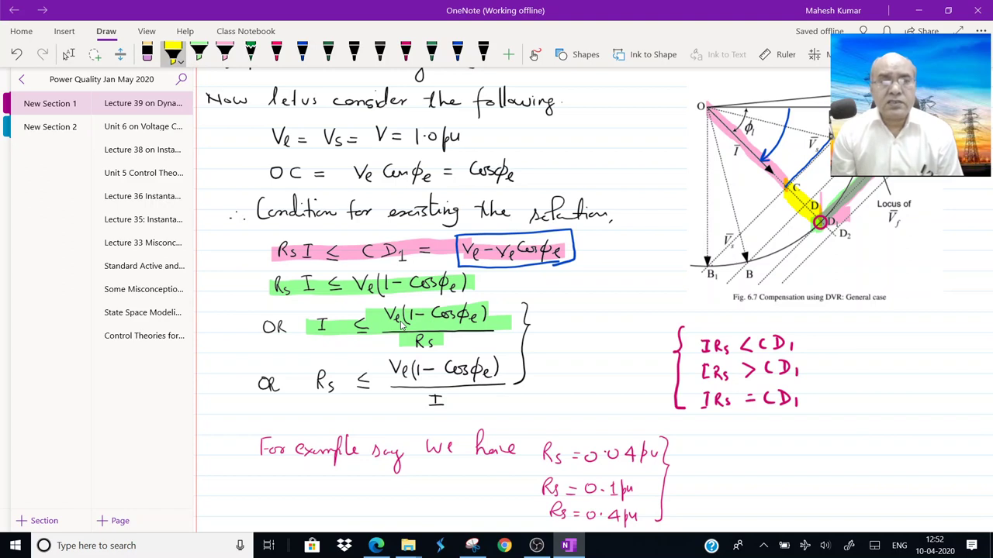
{"action": "left_click_drag", "start_coordinate": [304, 366], "coordinate": [524, 364]}
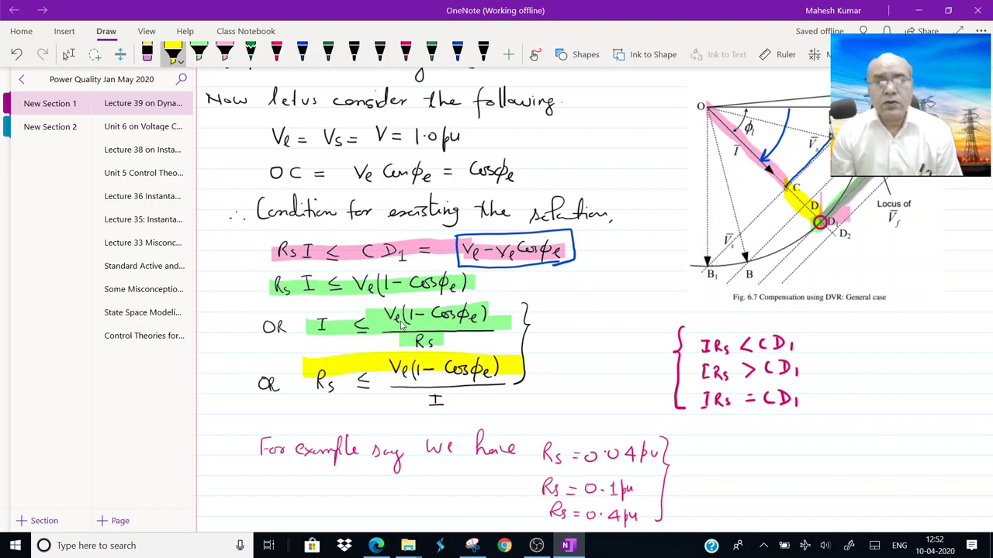
{"action": "left_click_drag", "start_coordinate": [312, 384], "coordinate": [518, 380]}
{"action": "left_click_drag", "start_coordinate": [323, 399], "coordinate": [492, 398]}
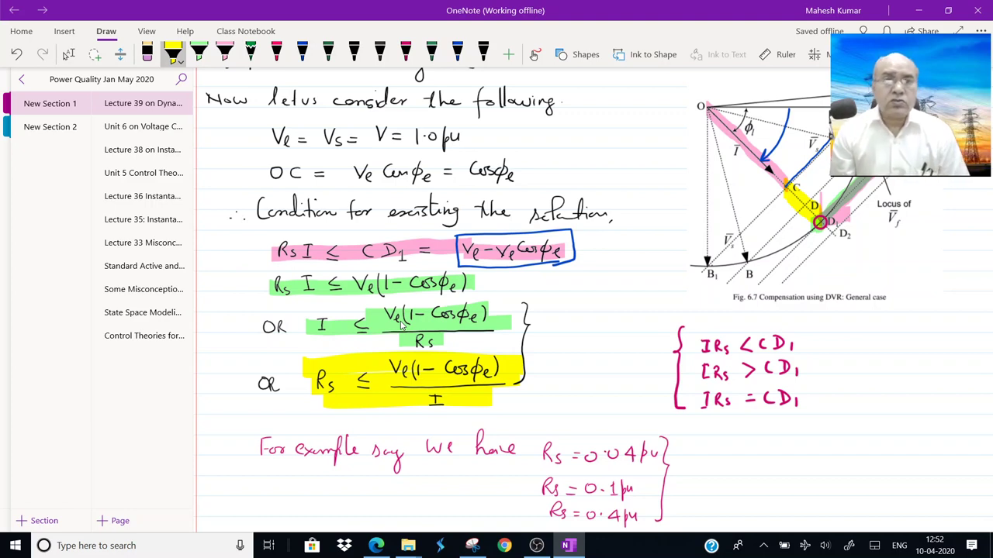
{"action": "left_click", "coordinate": [405, 53]}
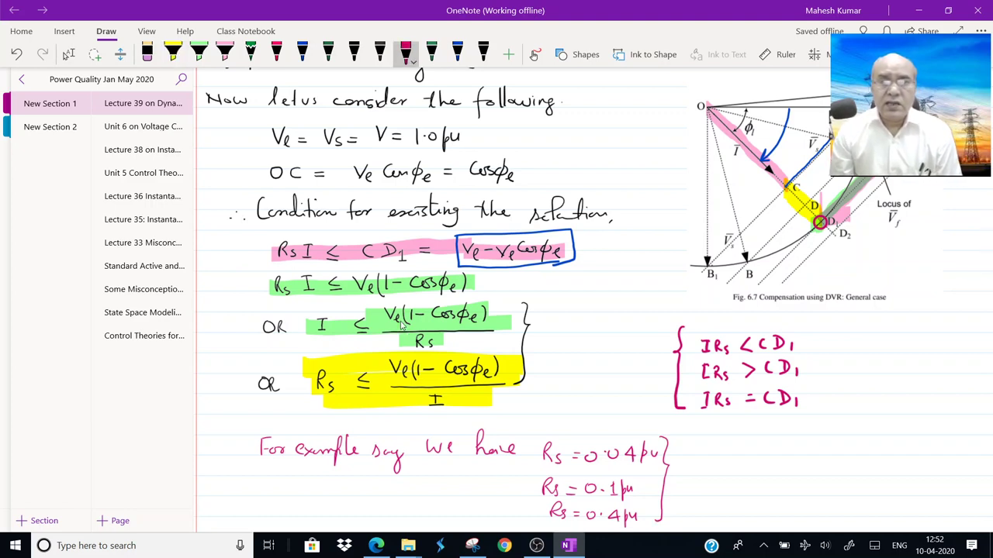
- Tick the Rs and I inequalities and write 'significance?' in magenta beside their brace
{"action": "mouse_move", "coordinate": [510, 362]}
{"action": "left_mouse_down"}
{"action": "mouse_move", "coordinate": [547, 354]}
{"action": "mouse_move", "coordinate": [519, 376]}
{"action": "mouse_move", "coordinate": [546, 355]}
{"action": "left_mouse_up"}
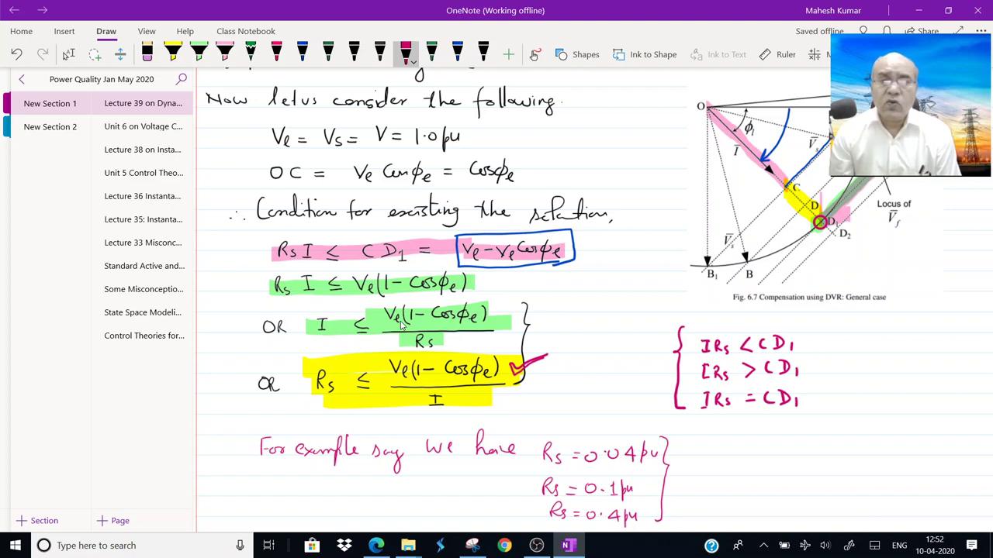
{"action": "mouse_move", "coordinate": [545, 311]}
{"action": "left_mouse_down"}
{"action": "mouse_move", "coordinate": [565, 332]}
{"action": "mouse_move", "coordinate": [574, 313]}
{"action": "mouse_move", "coordinate": [597, 326]}
{"action": "mouse_move", "coordinate": [601, 309]}
{"action": "mouse_move", "coordinate": [647, 286]}
{"action": "left_mouse_up"}
{"action": "left_click_drag", "start_coordinate": [546, 338], "coordinate": [658, 304]}
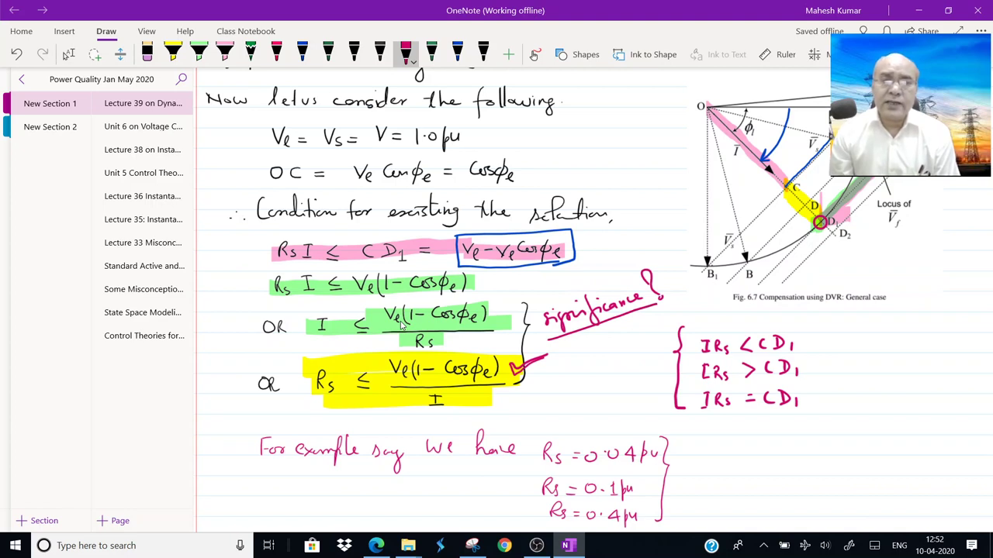
{"action": "left_click_drag", "start_coordinate": [297, 315], "coordinate": [314, 310]}
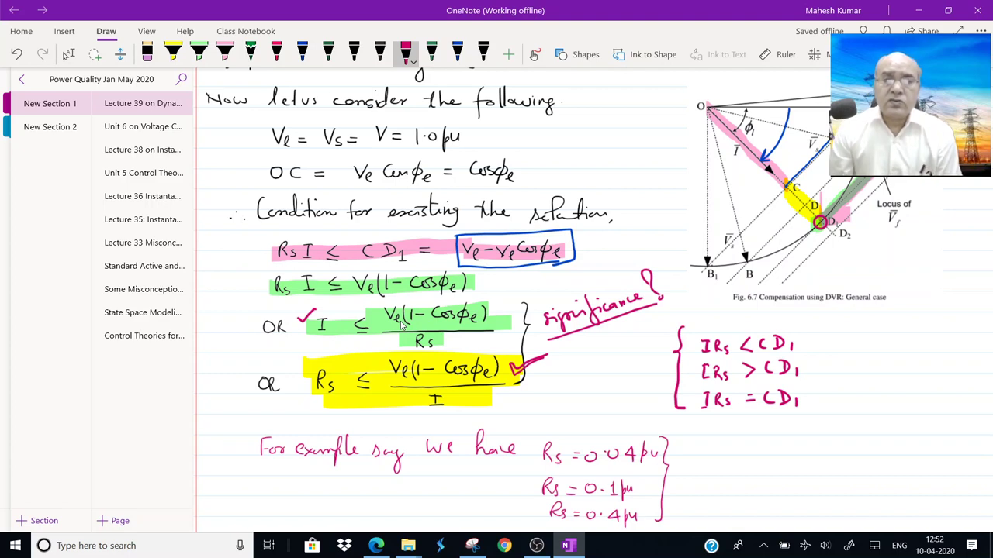
- Circle Rs in both inequalities, tick the numerators and denominator I, and bracket the green numerator
{"action": "mouse_move", "coordinate": [418, 332]}
{"action": "left_mouse_down"}
{"action": "mouse_move", "coordinate": [432, 333]}
{"action": "mouse_move", "coordinate": [411, 351]}
{"action": "mouse_move", "coordinate": [437, 350]}
{"action": "mouse_move", "coordinate": [440, 337]}
{"action": "left_mouse_up"}
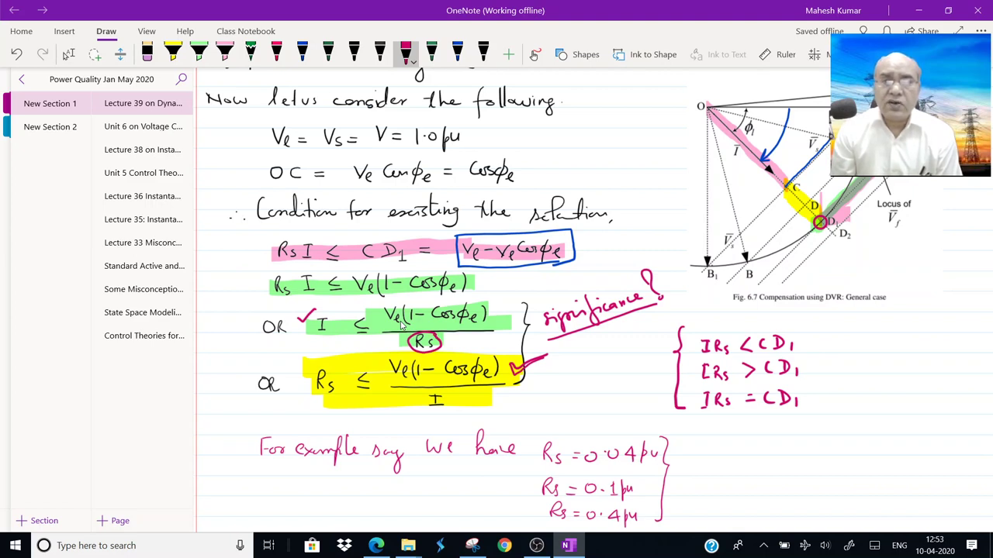
{"action": "left_click_drag", "start_coordinate": [379, 299], "coordinate": [393, 297]}
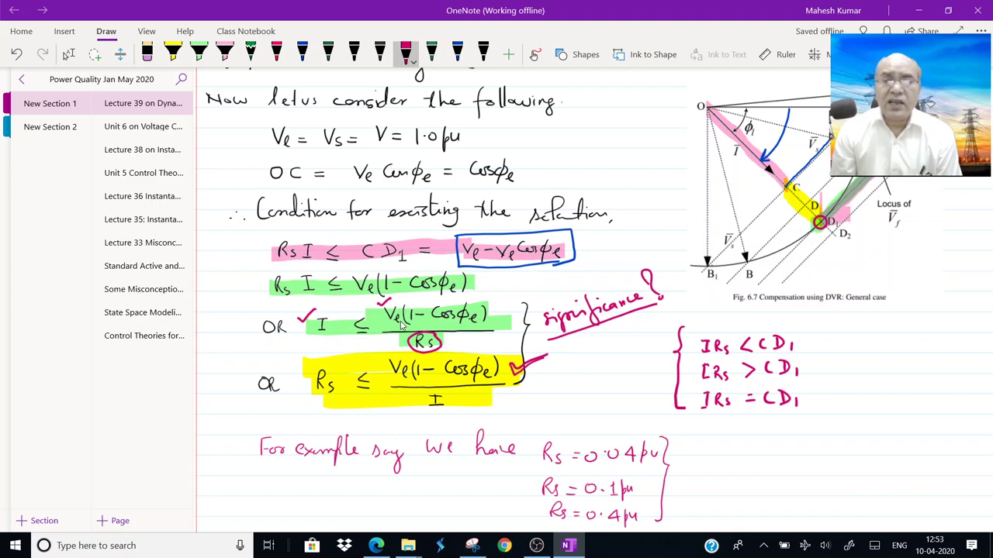
{"action": "left_click_drag", "start_coordinate": [497, 300], "coordinate": [499, 339]}
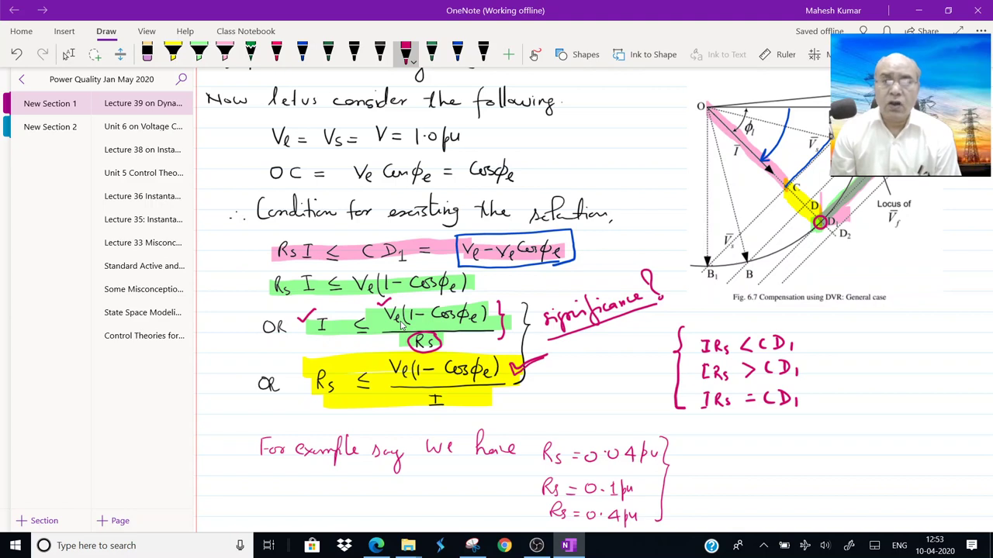
{"action": "left_click_drag", "start_coordinate": [450, 399], "coordinate": [464, 394]}
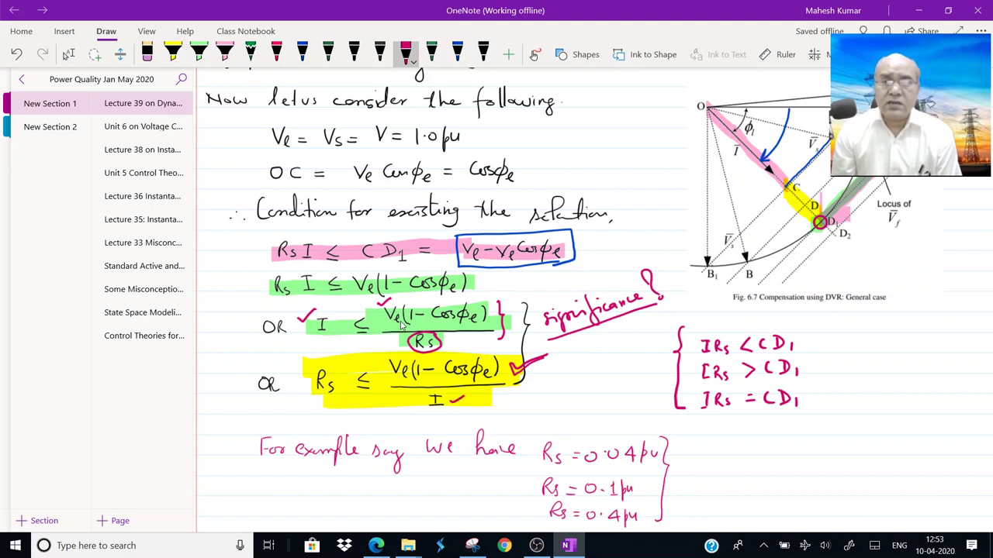
{"action": "left_click_drag", "start_coordinate": [468, 355], "coordinate": [478, 350]}
{"action": "left_click_drag", "start_coordinate": [370, 360], "coordinate": [387, 356]}
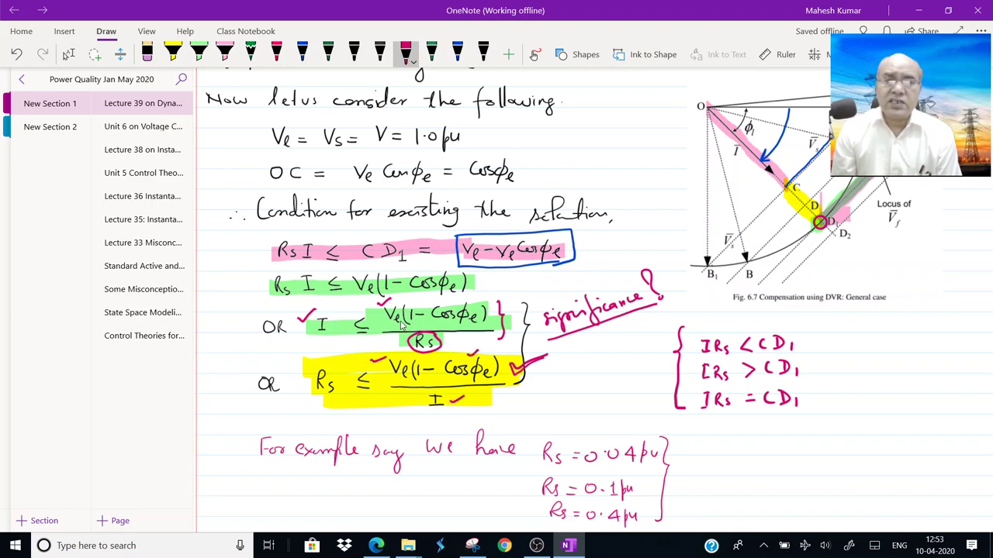
{"action": "mouse_move", "coordinate": [326, 361]}
{"action": "left_mouse_down"}
{"action": "mouse_move", "coordinate": [310, 398]}
{"action": "mouse_move", "coordinate": [335, 403]}
{"action": "mouse_move", "coordinate": [344, 373]}
{"action": "mouse_move", "coordinate": [319, 361]}
{"action": "left_mouse_up"}
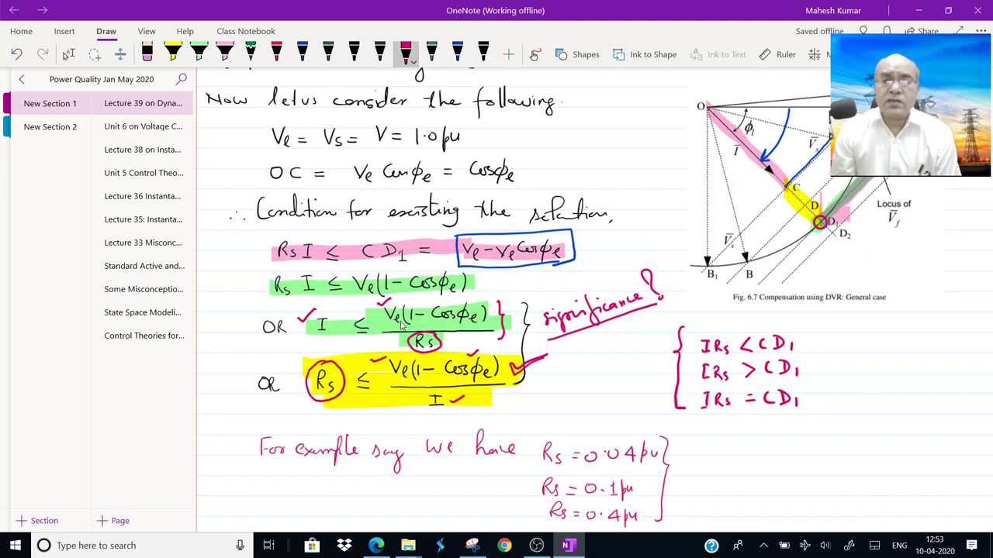